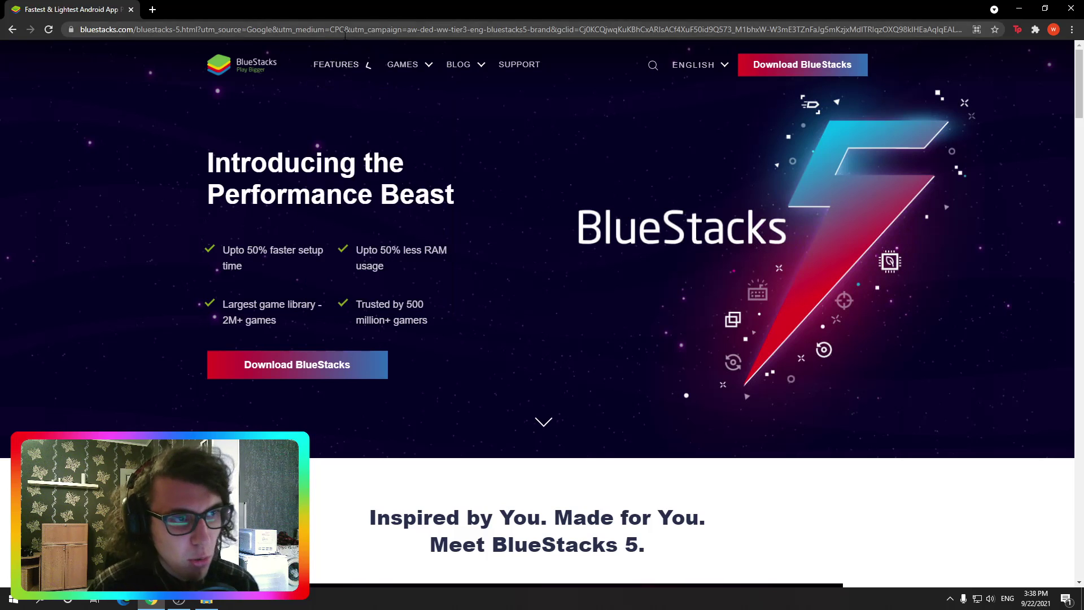
Select the web address and highlight, then deselect, text on the BlueStacks download page
key(ctrl+l)
drag(355, 320, 443, 367)
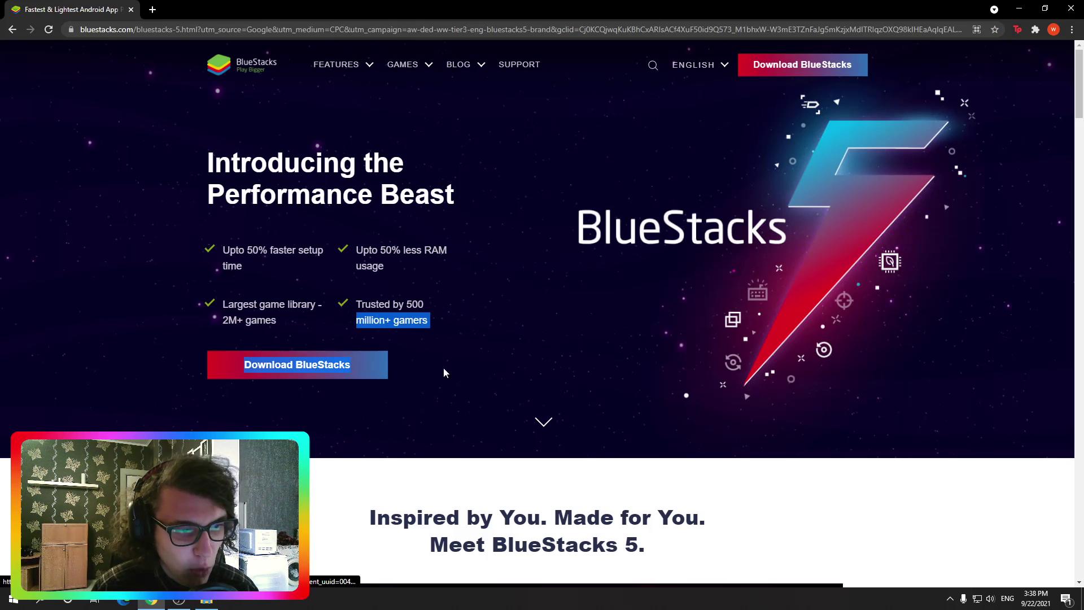
click(473, 367)
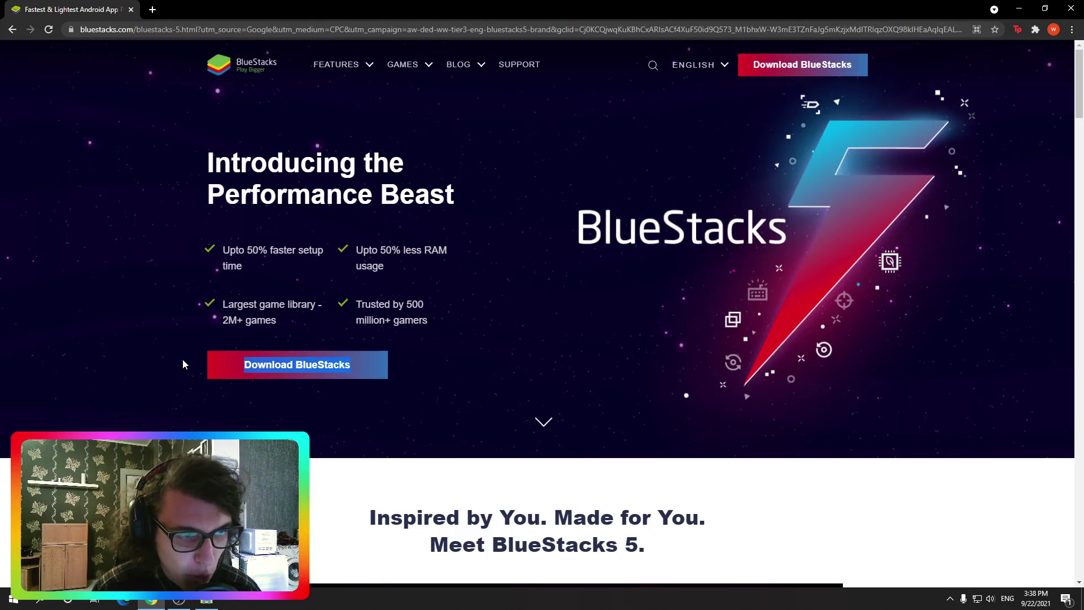
drag(186, 363, 282, 368)
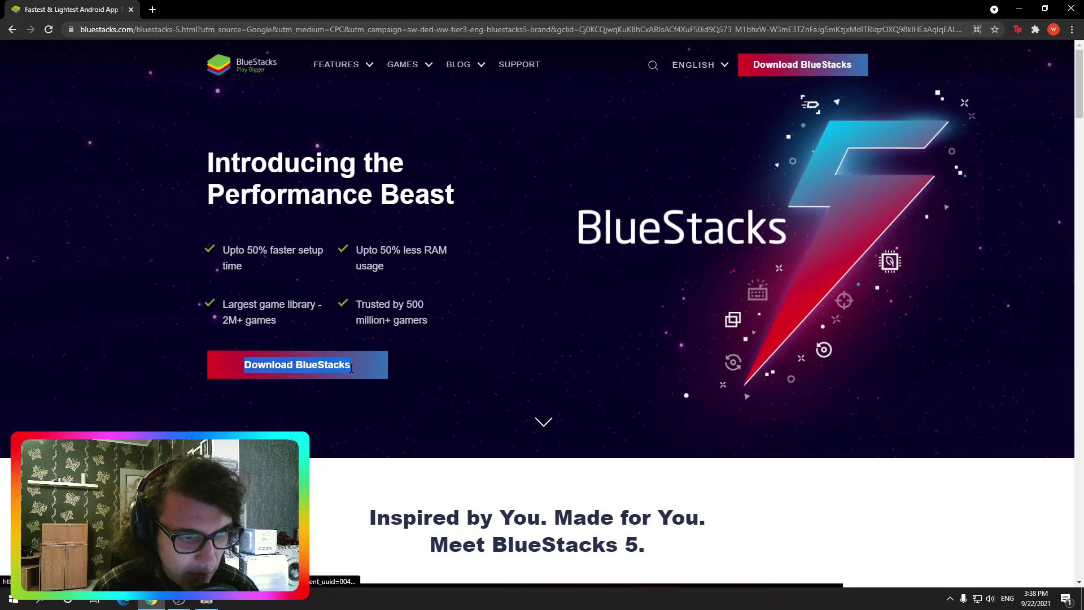
click(440, 348)
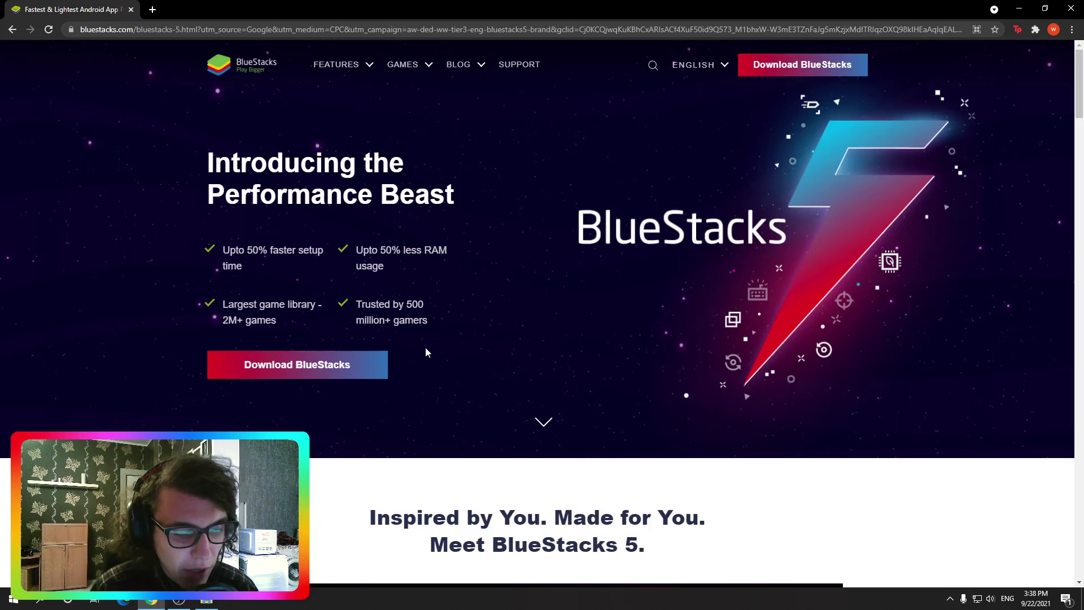
Search the Start menu for 'bl' and launch BlueStacks 5 from the results
click(47, 601)
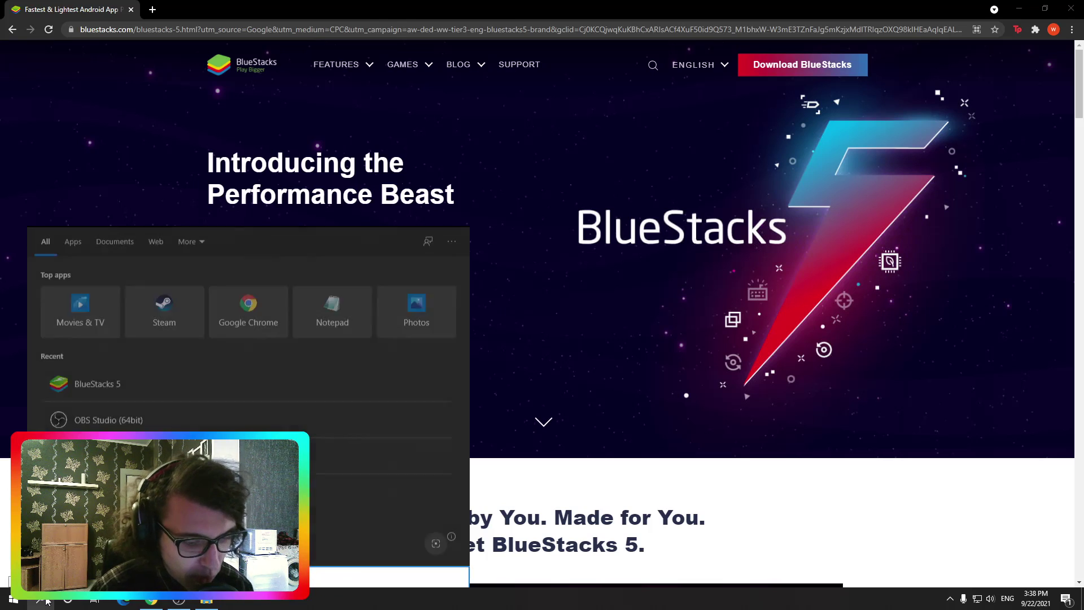
text(vegas)
key(BackSpace)
key(BackSpace)
key(BackSpace)
key(BackSpace)
key(BackSpace)
text(bl)
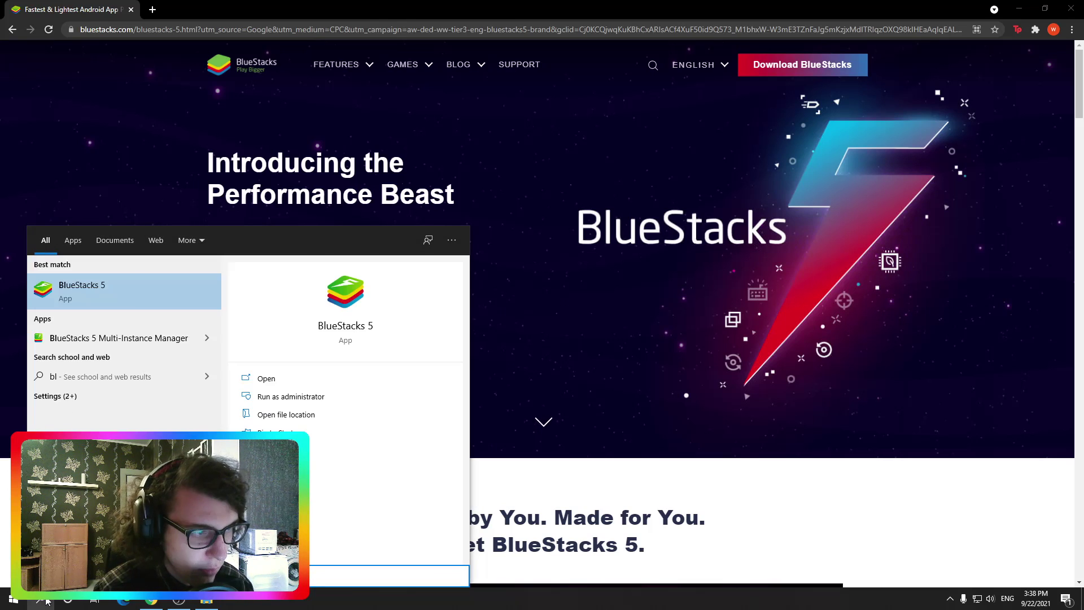
click(93, 287)
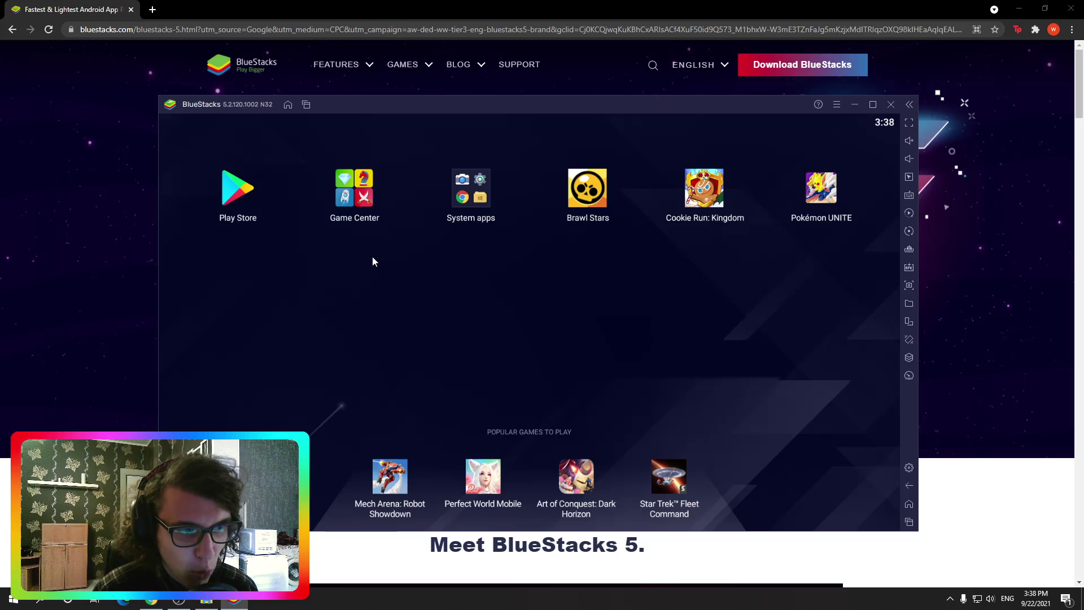
Search the Play Store for 'pokemon unite', browse the listing, then return to the store home
click(242, 193)
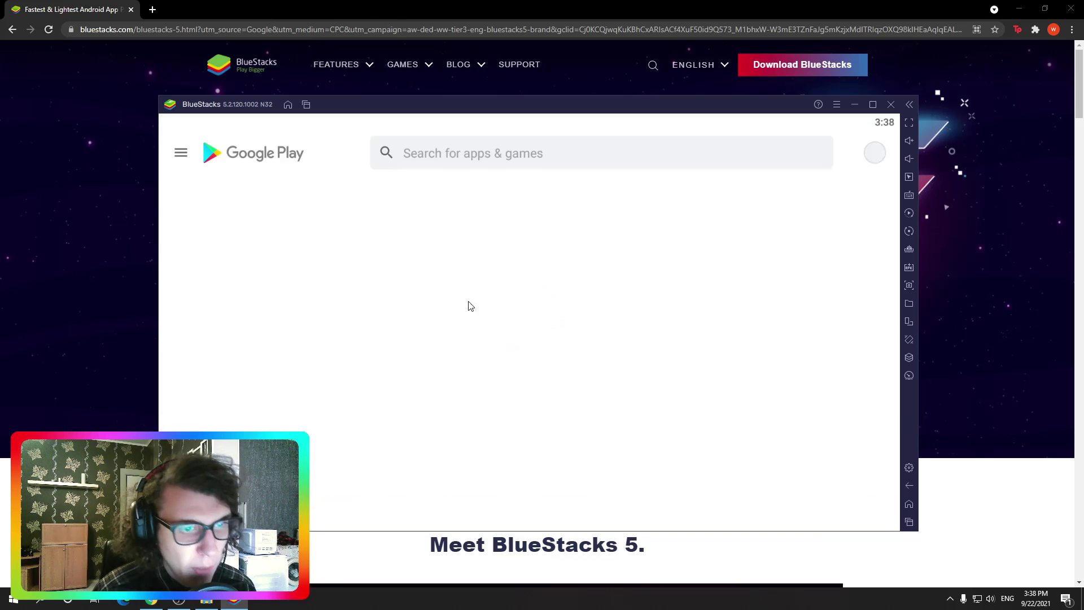
click(457, 150)
text(pokemon unite)
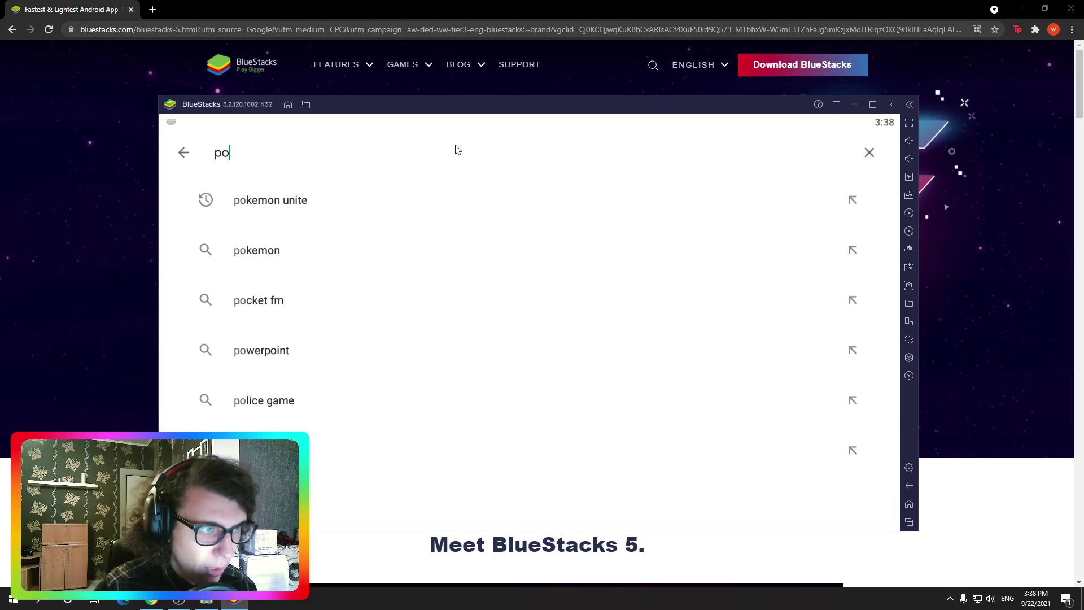
key(Return)
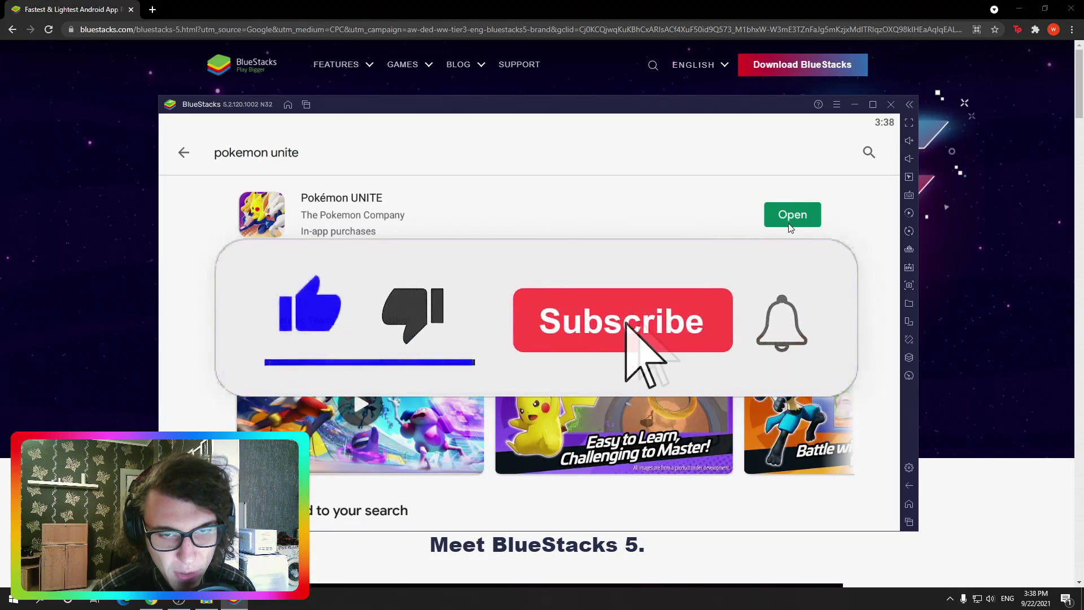
scroll(616, 226, down, 1)
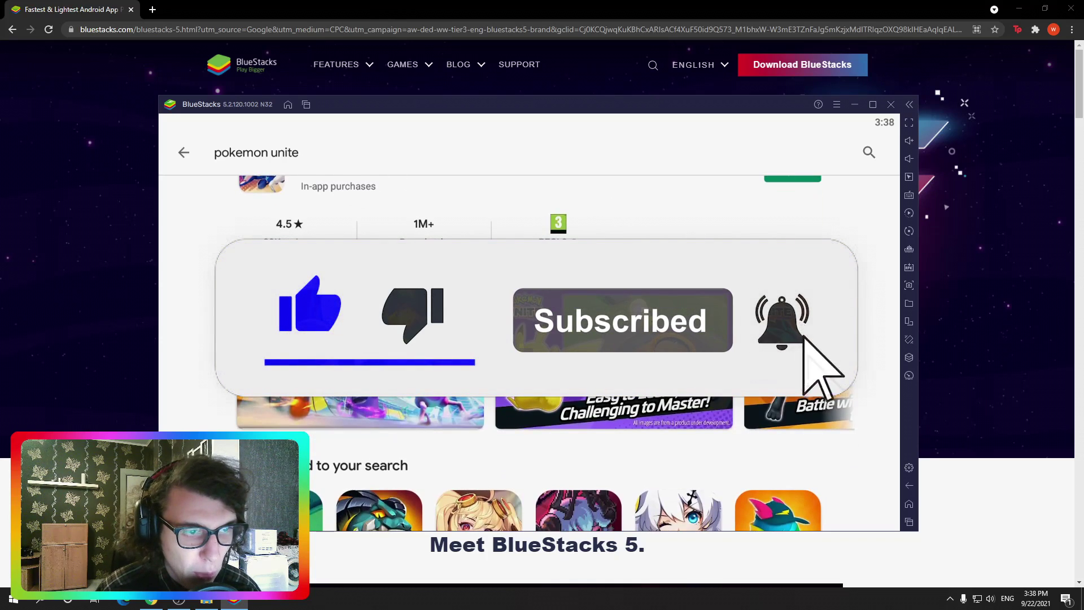
scroll(675, 218, up, 1)
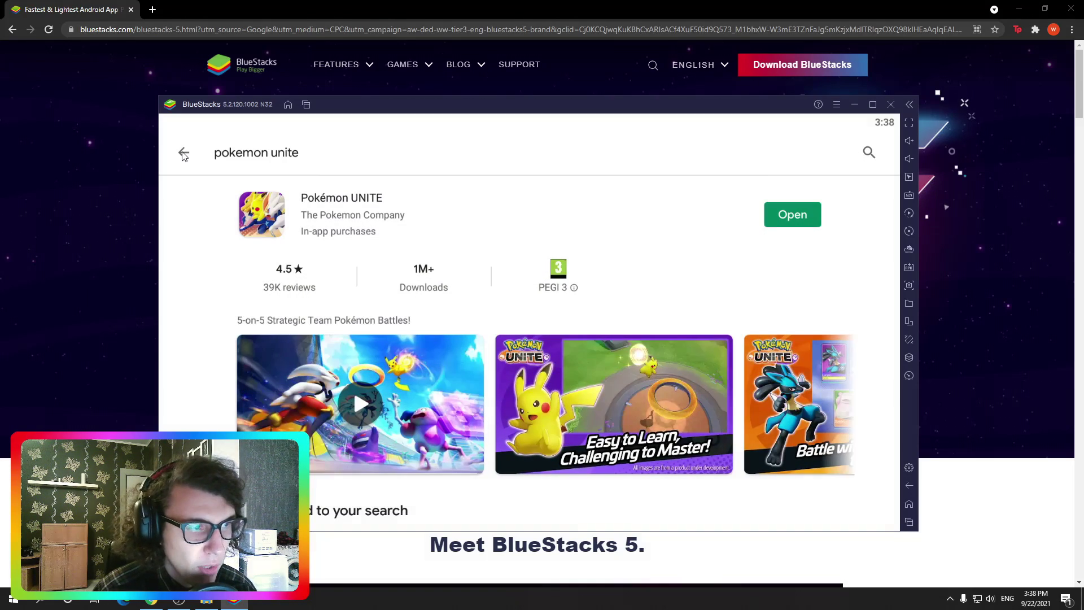
click(184, 152)
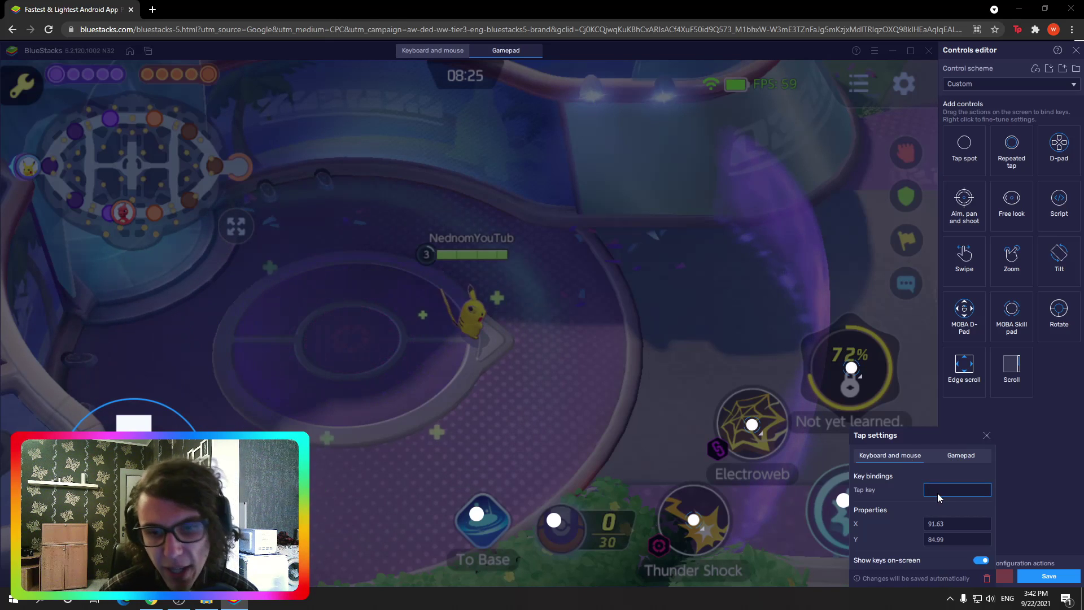
Bind the tap spot to Q, then close Tap settings and the Controls editor, answering the save prompt
key(shift)
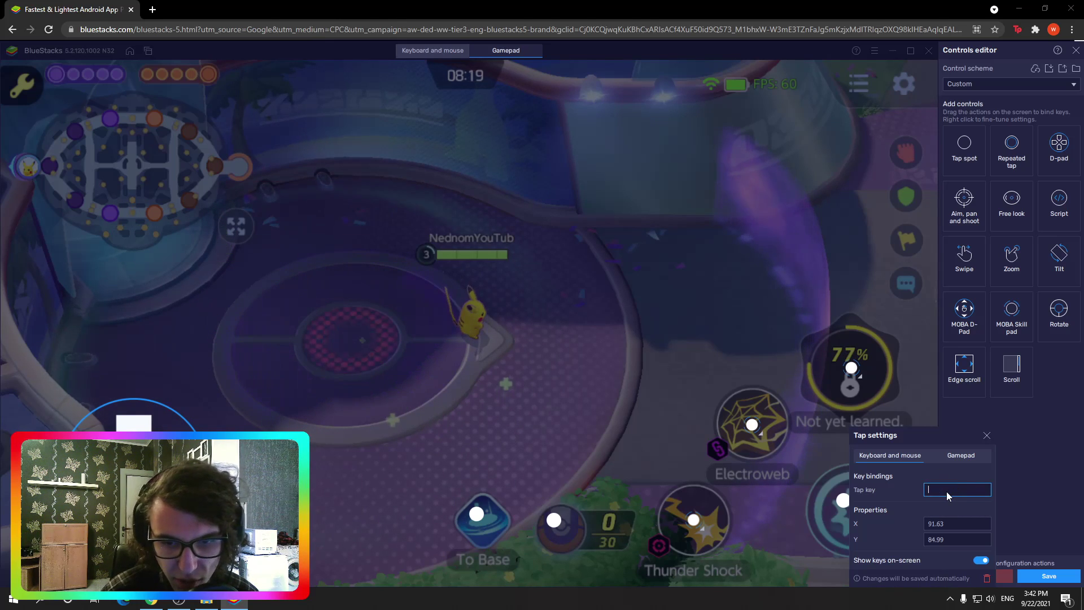
click(987, 437)
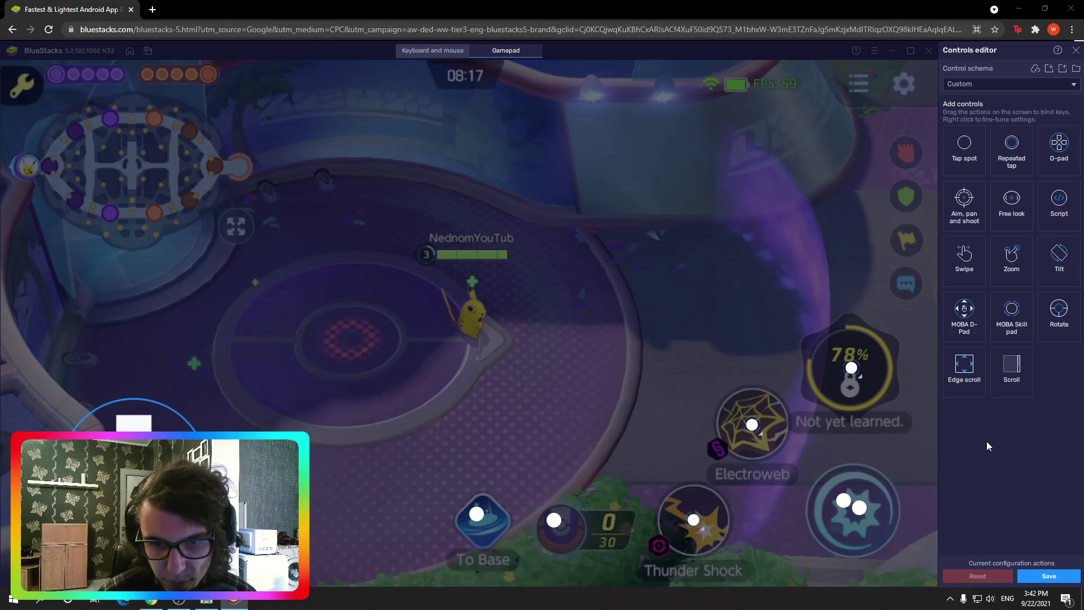
click(1076, 51)
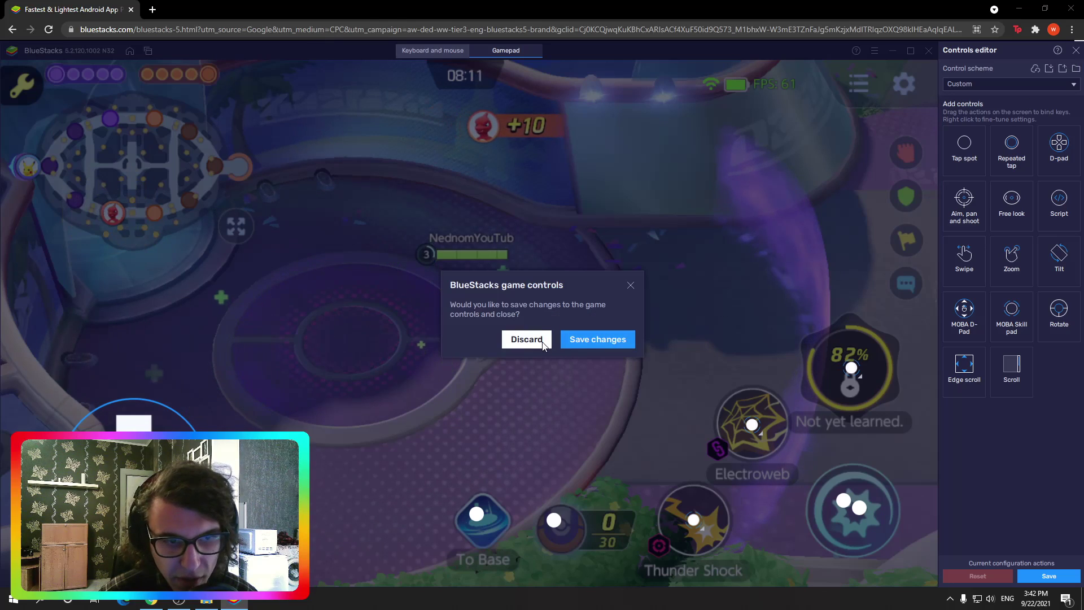
click(523, 342)
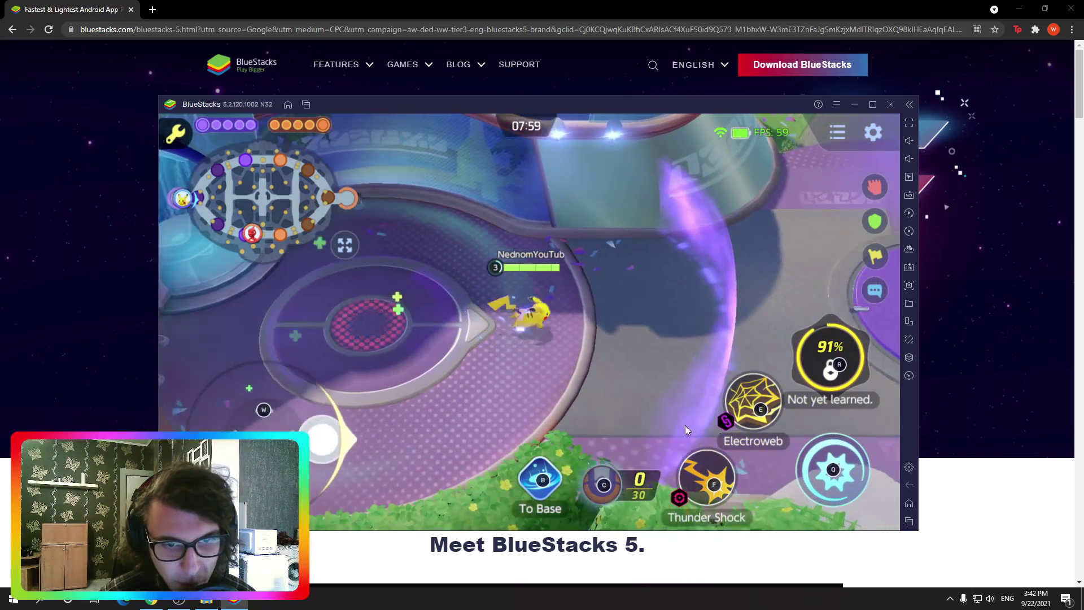
Fire a basic attack with Q and run Pikachu right and down toward the wild Pokémon
key(q)
key(d)
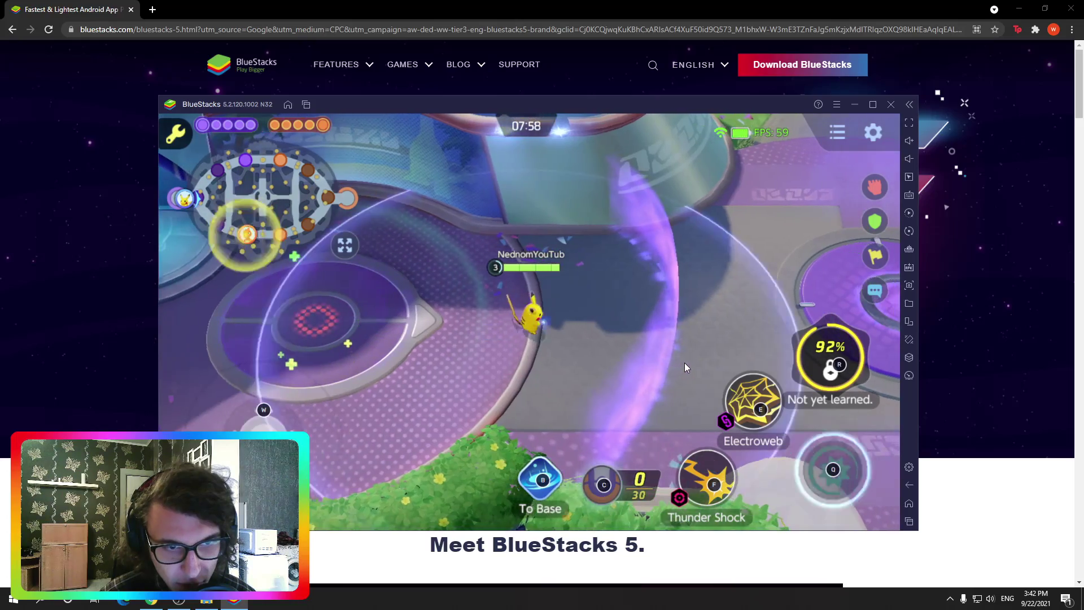
key(s)
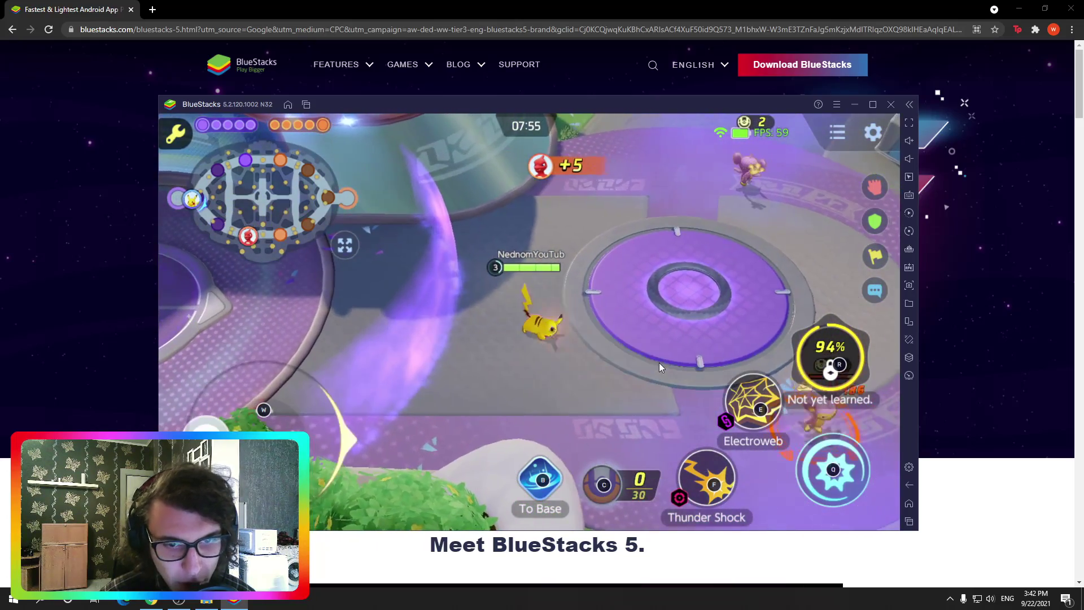
key(d)
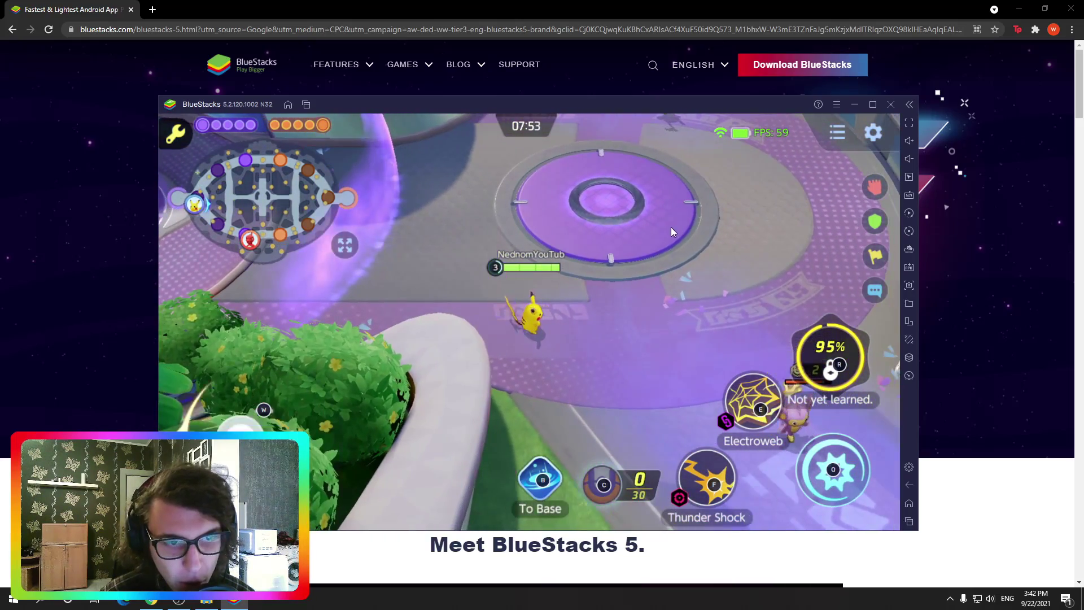
key(d)
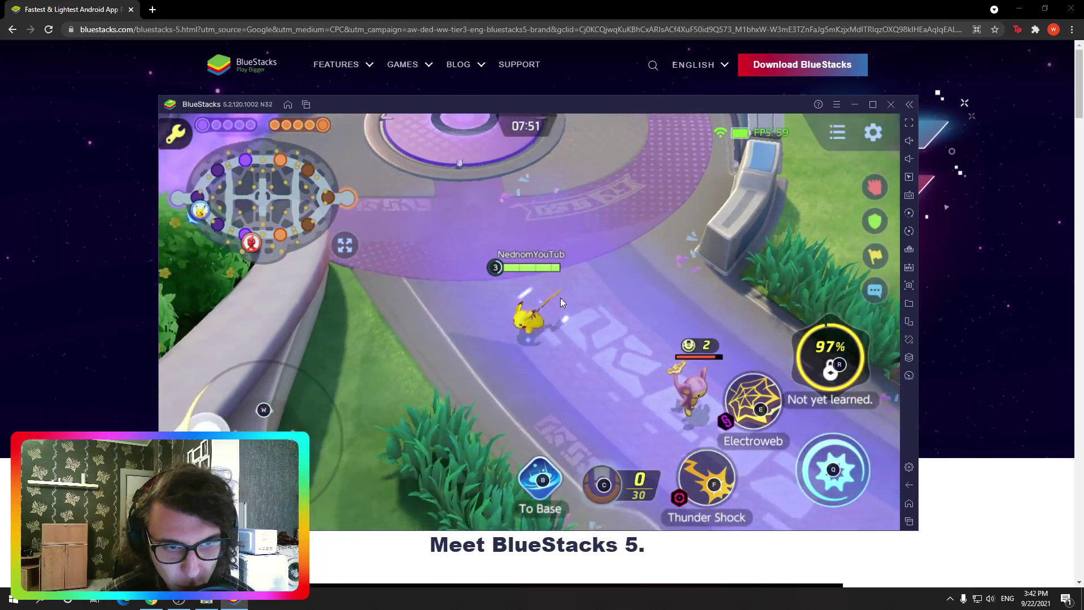
key(s)
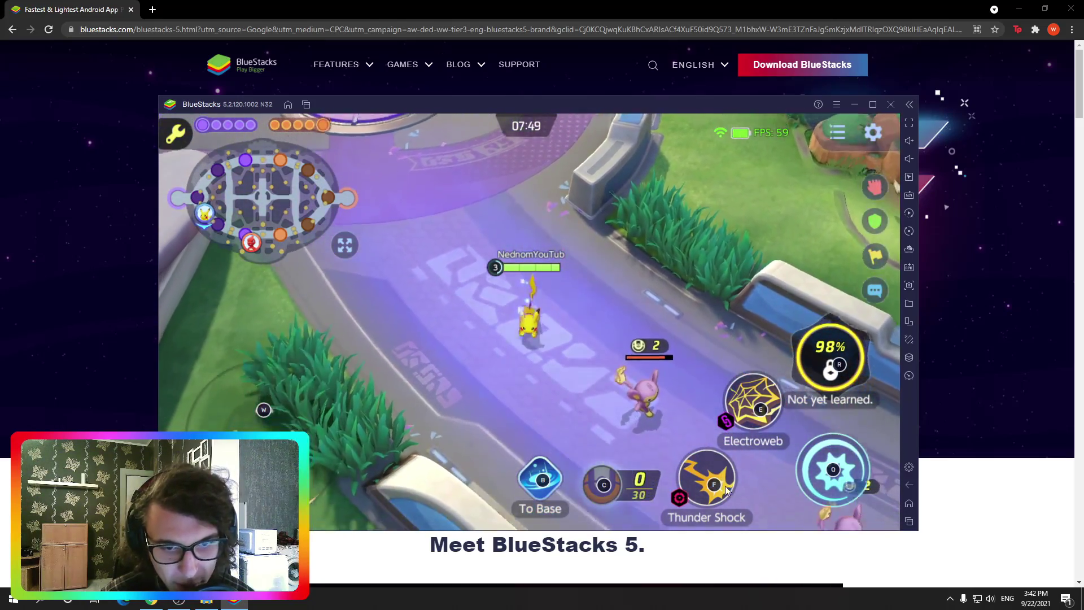
Hit the wild Pokémon with Thunder Shock (F) and Electroweb (E)
key(f)
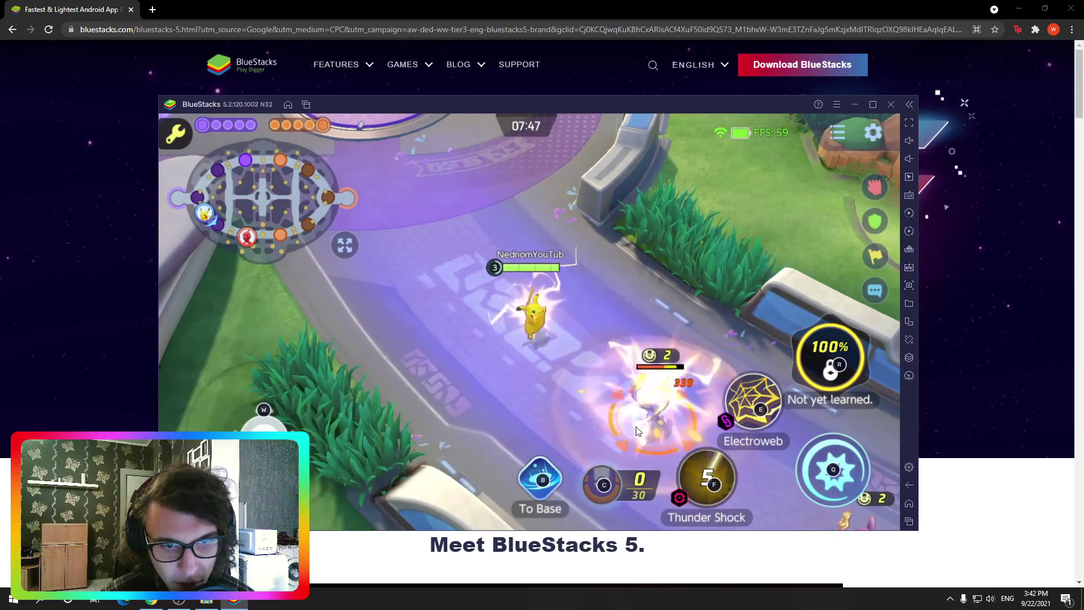
key(d)
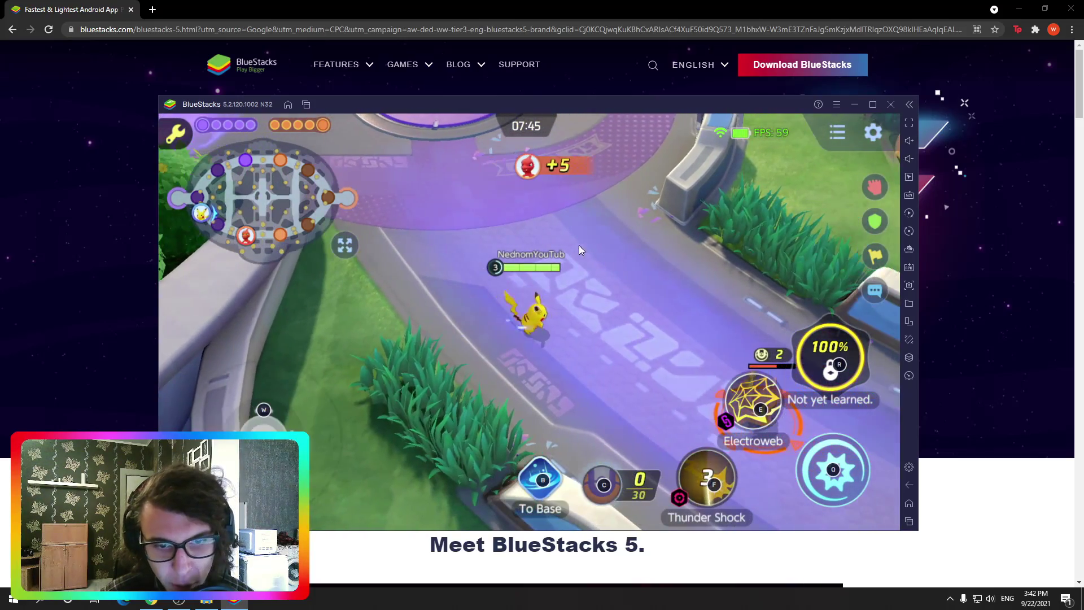
key(e)
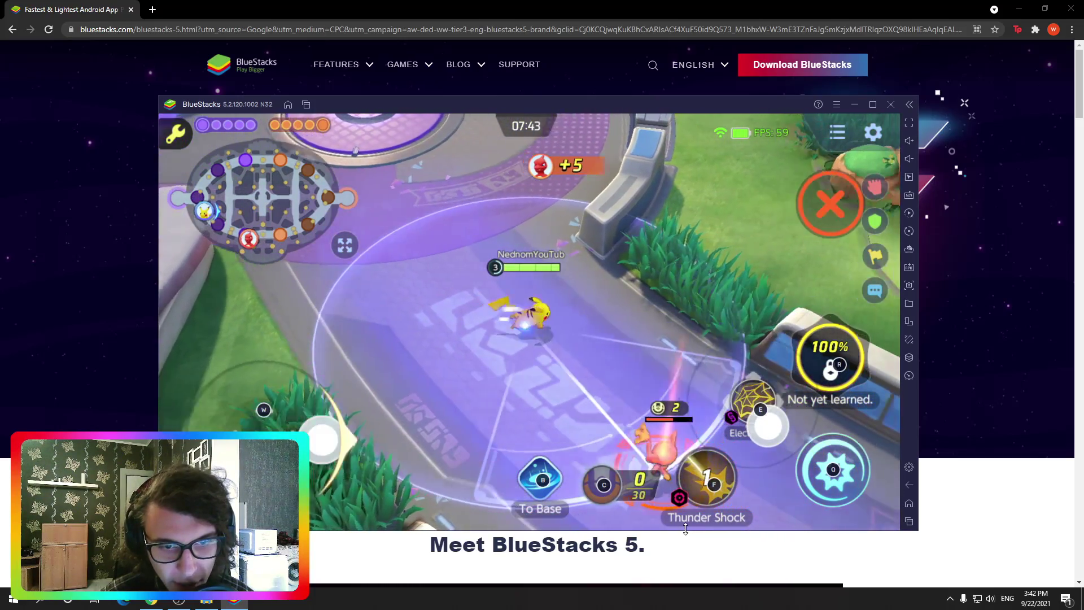
Run Pikachu back left, start and cancel a recall with B, and enter the centre goal circle
key(a)
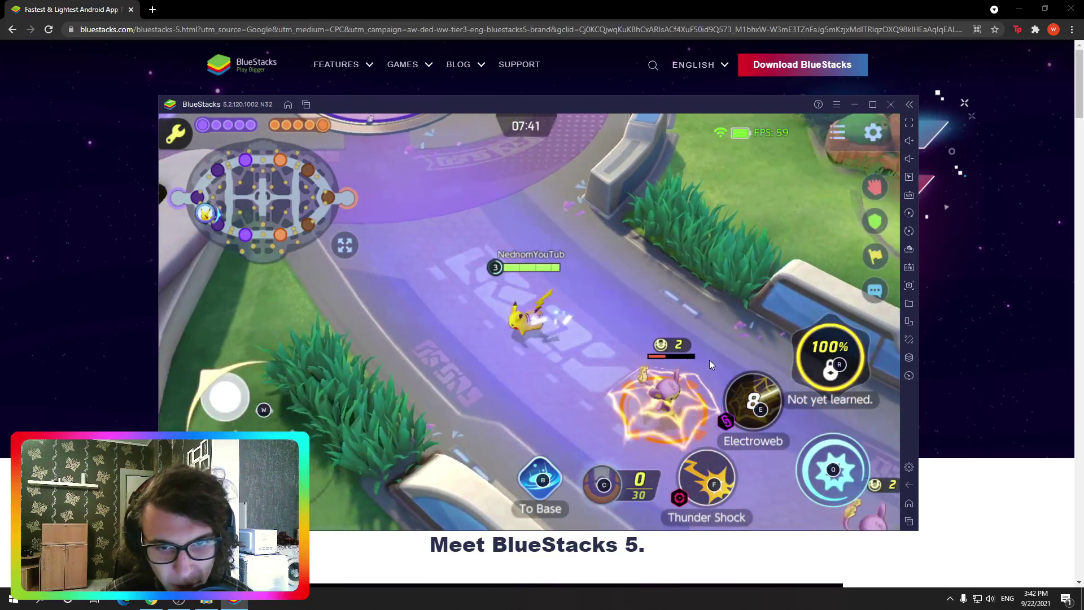
key(w)
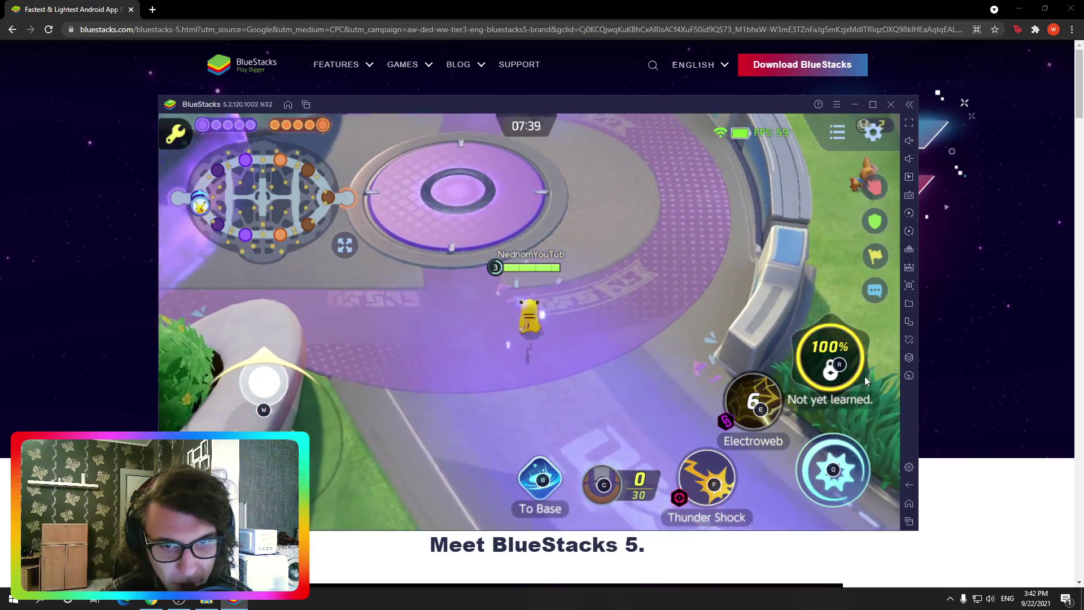
key(a)
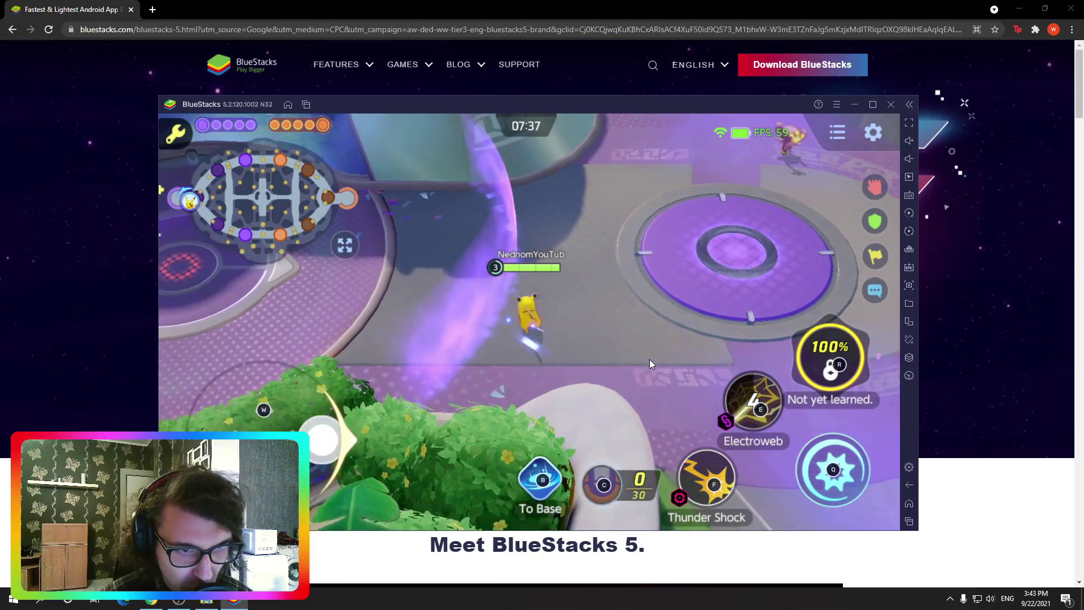
key(b)
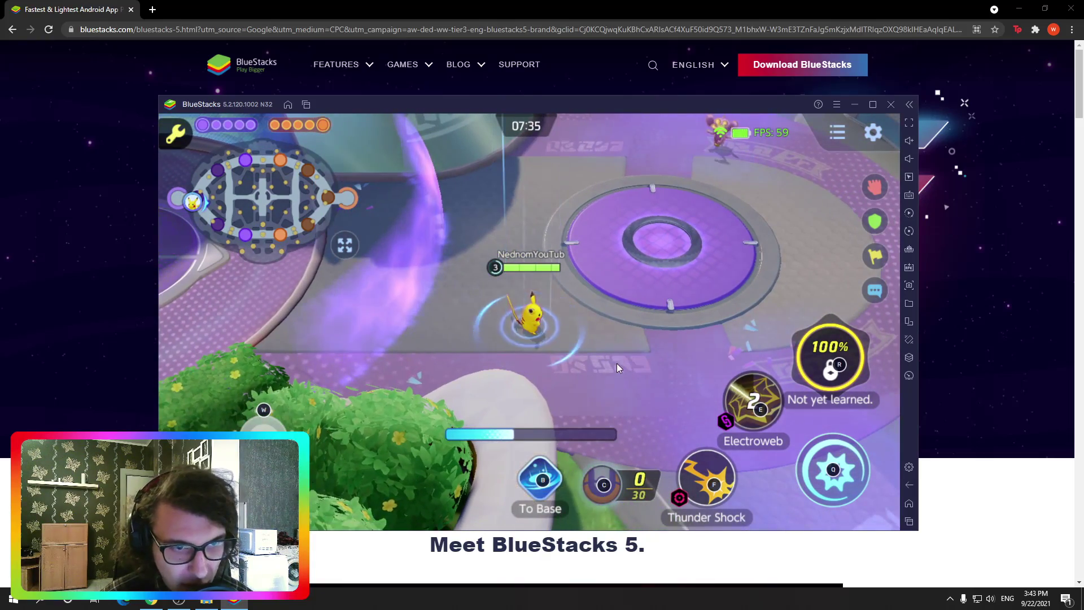
key(a)
key(w)
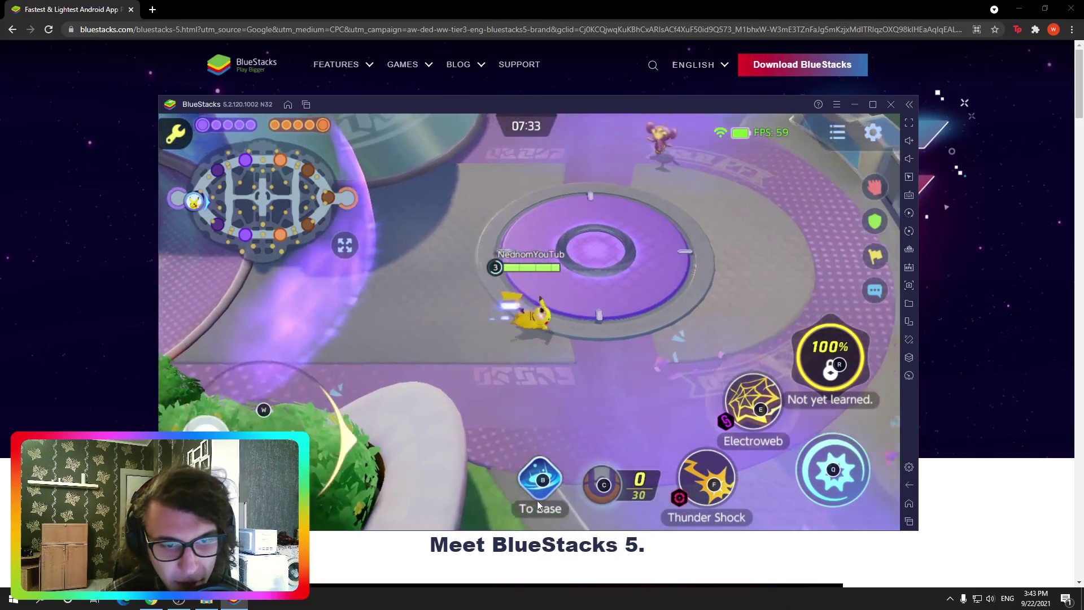
key(d)
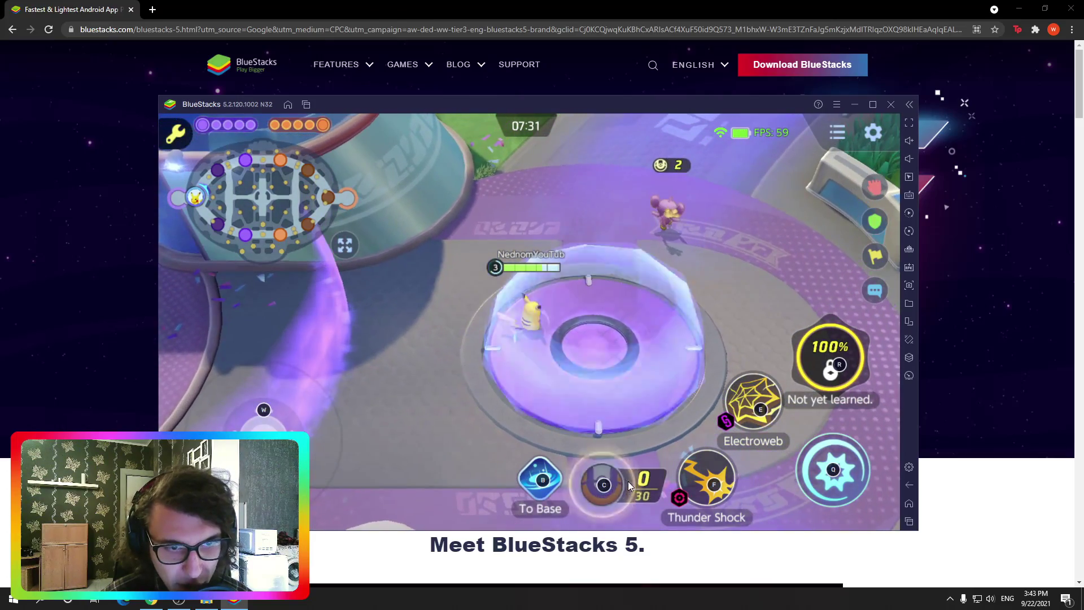
key(s)
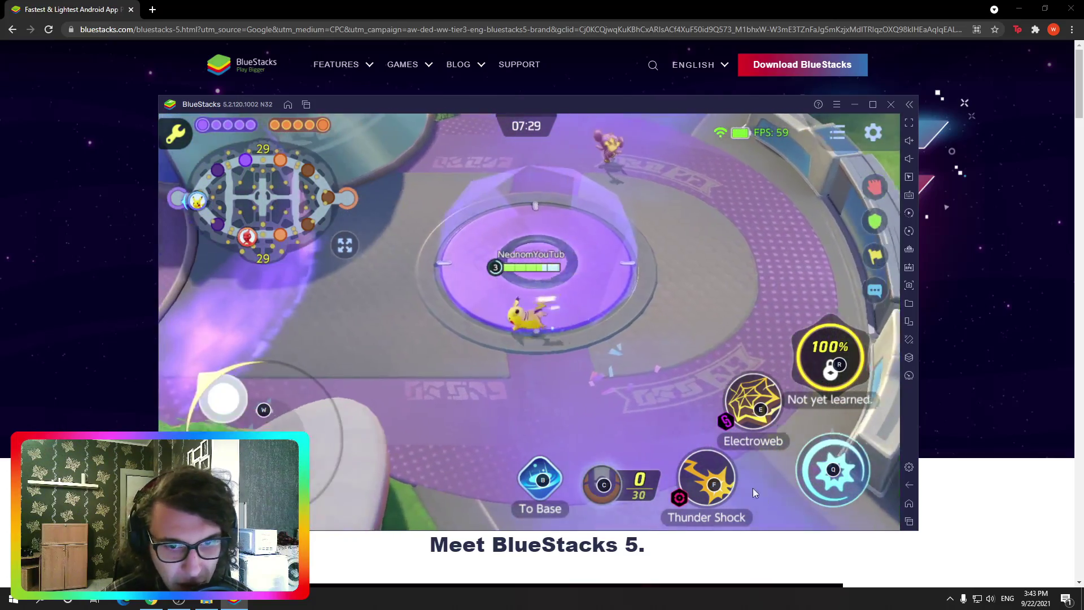